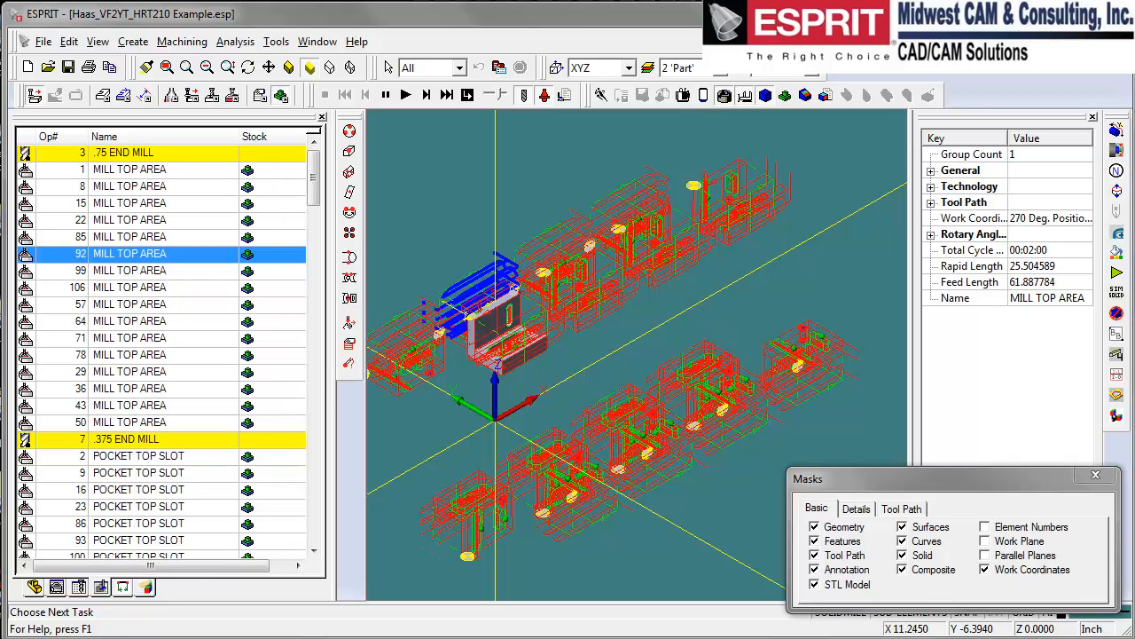
Show the feature tree and collapse the 0 Deg. Position 1 through 0 Deg. Position 4 branches
left_click(655, 358)
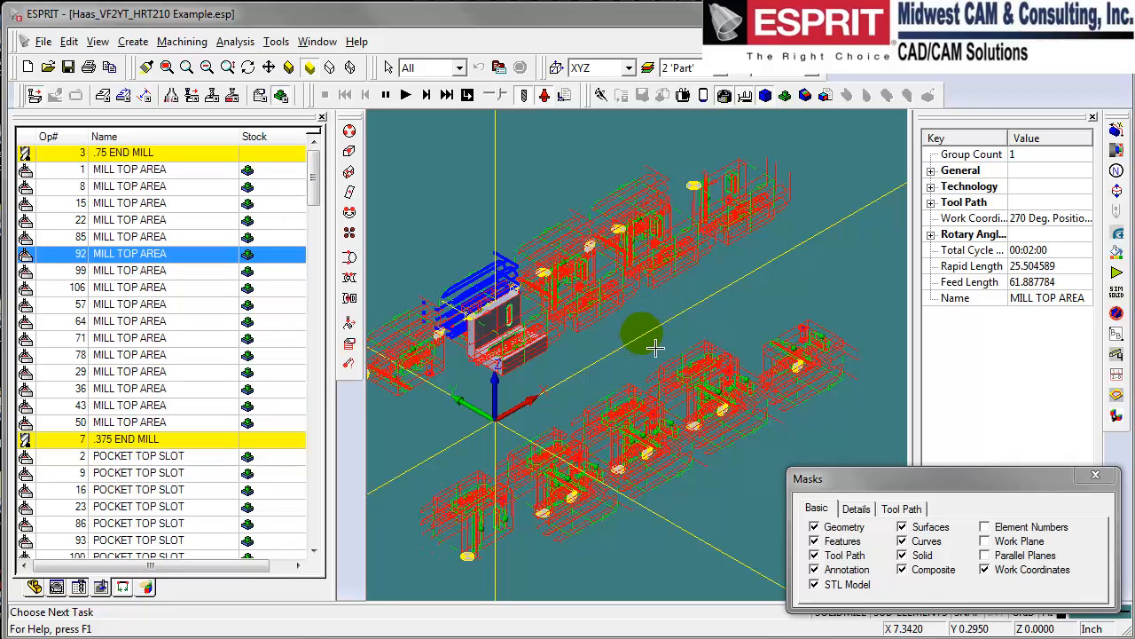
left_click(444, 419)
left_click(56, 586)
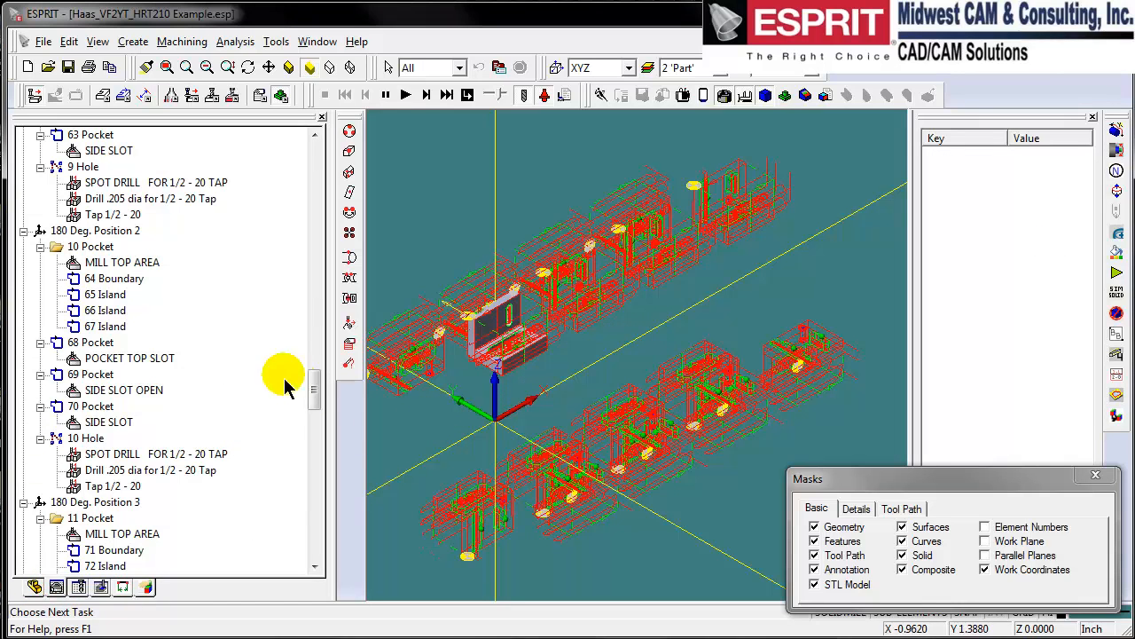
left_click_drag(314, 391, 296, 144)
left_click(76, 152)
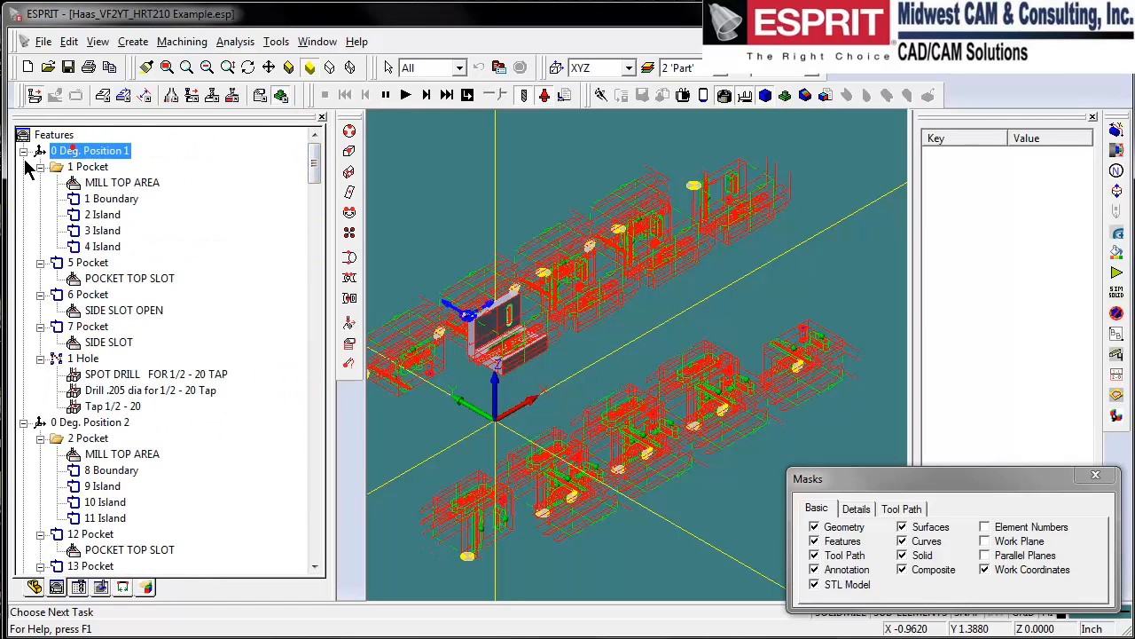
left_click(23, 151)
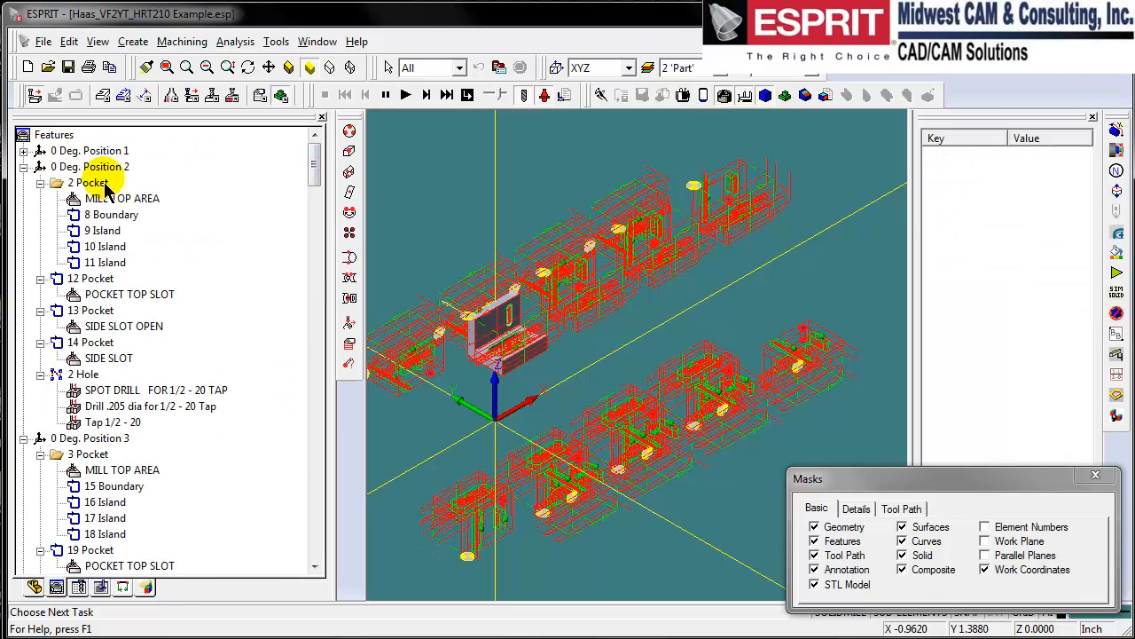
left_click(23, 167)
left_click(23, 183)
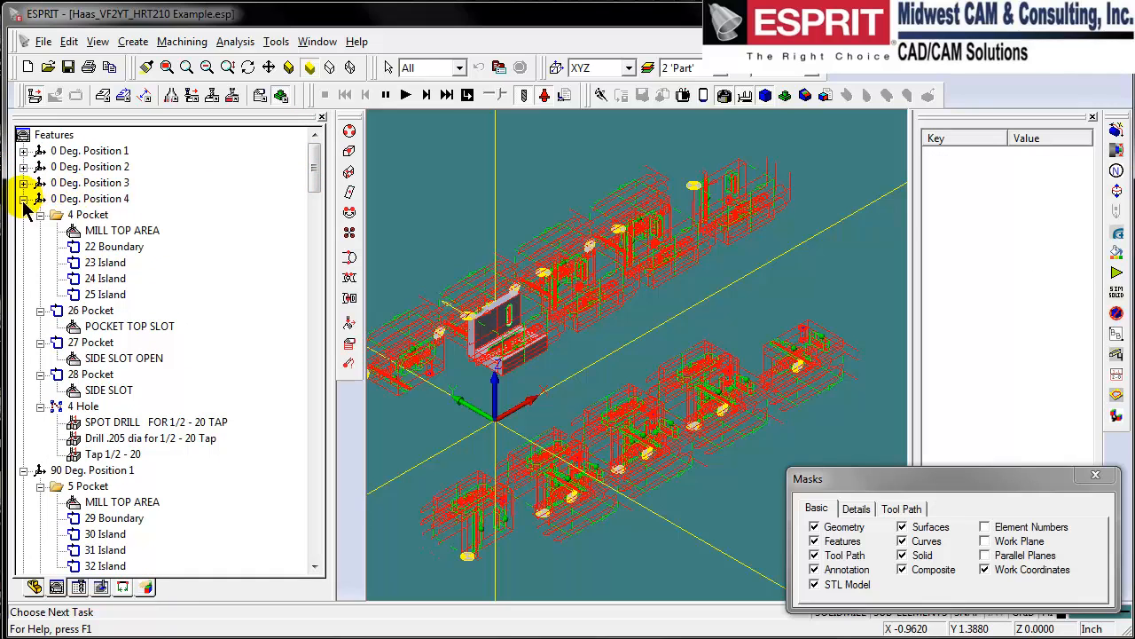
left_click(23, 199)
Compare the properties and locations of the 0 Deg. Position 1 and 90 Deg. Position 1 work coordinates
left_click(105, 248)
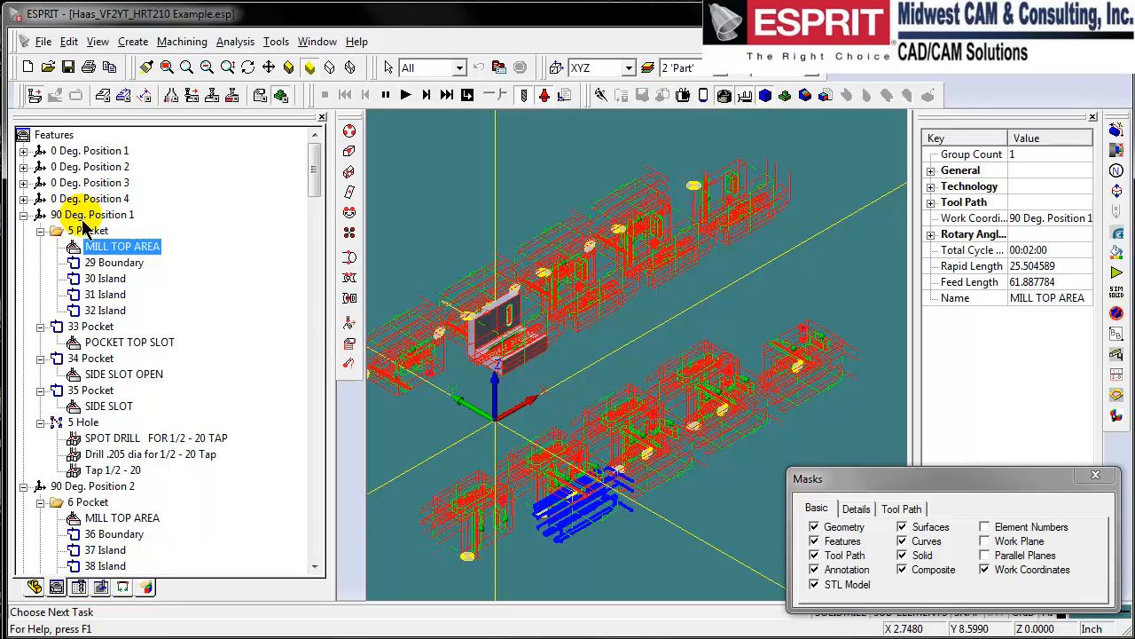
key("Up")
key("Up")
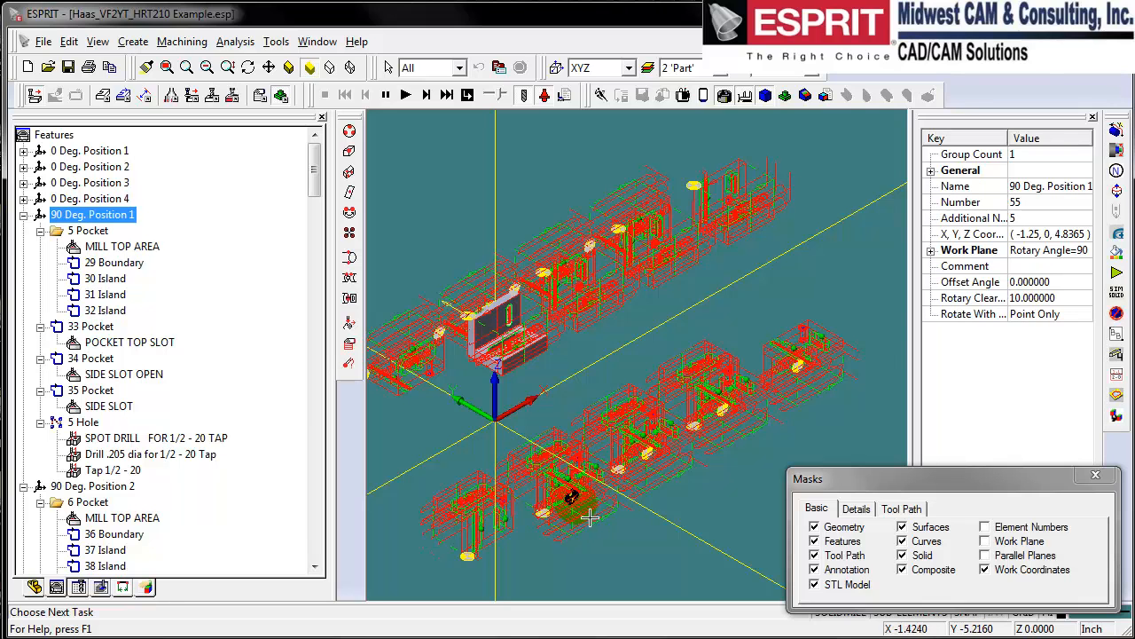
scroll(590, 514, "up", 4)
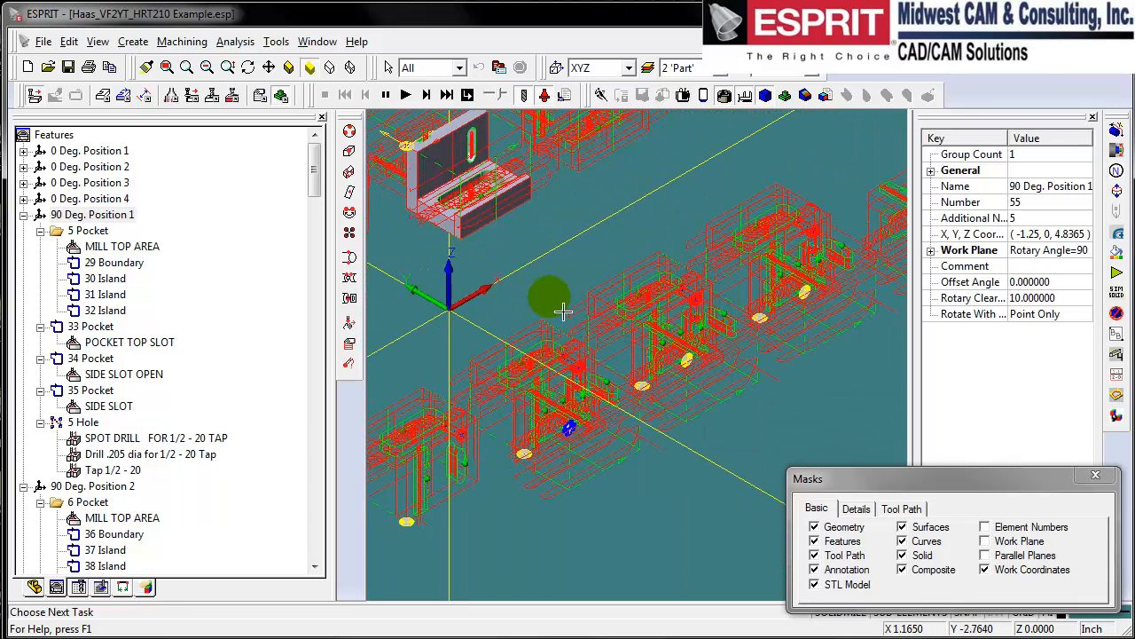
left_click(88, 150)
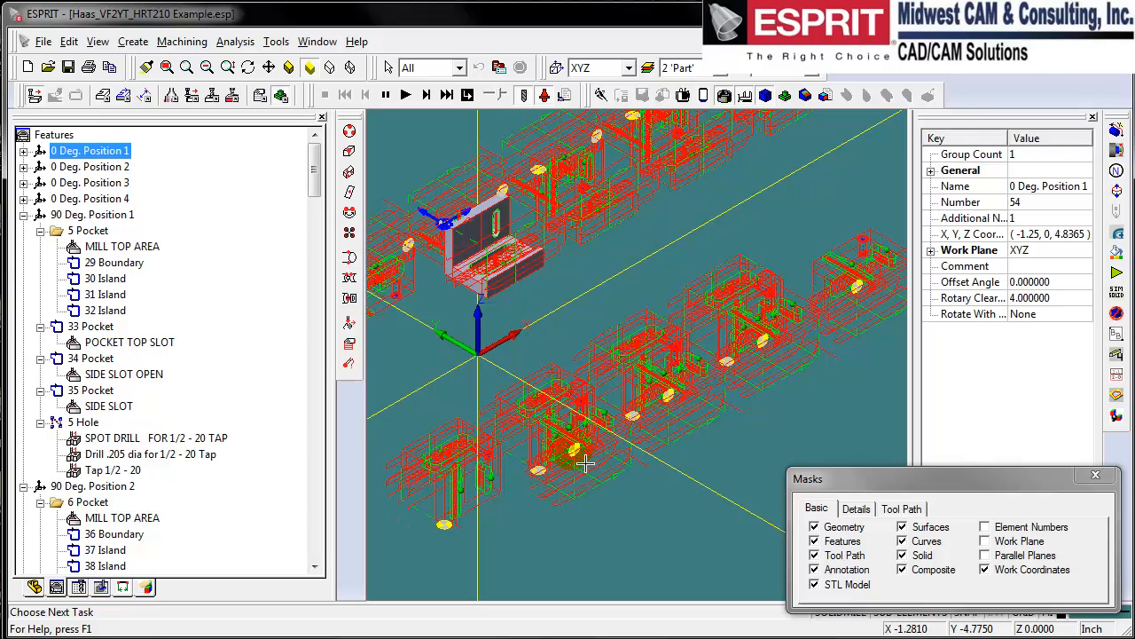
left_click(114, 215)
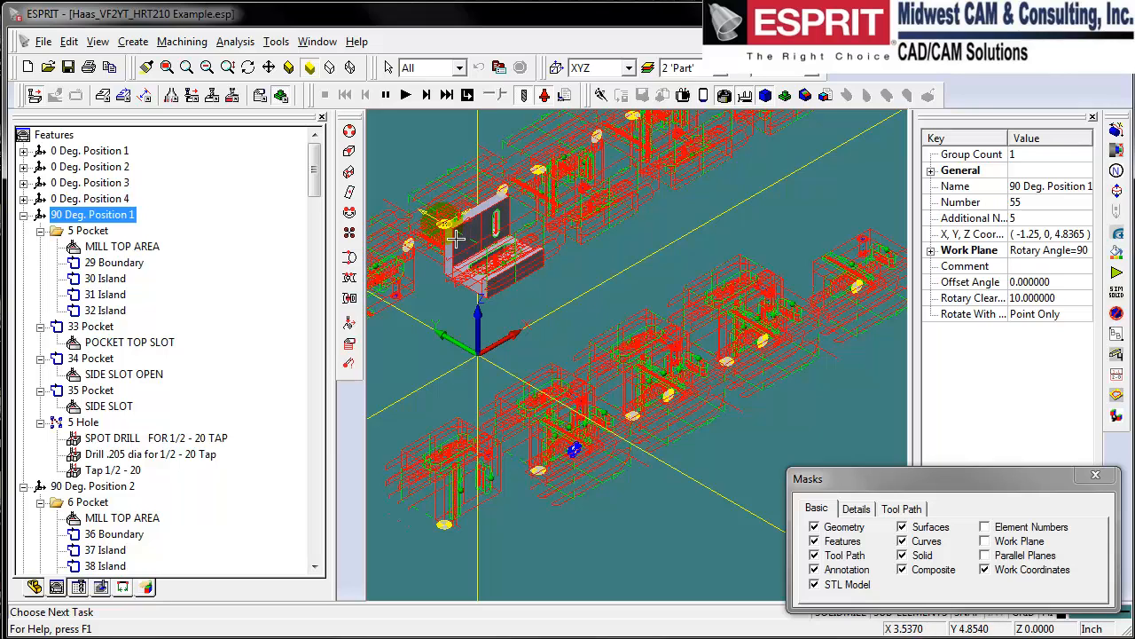
left_click(88, 150)
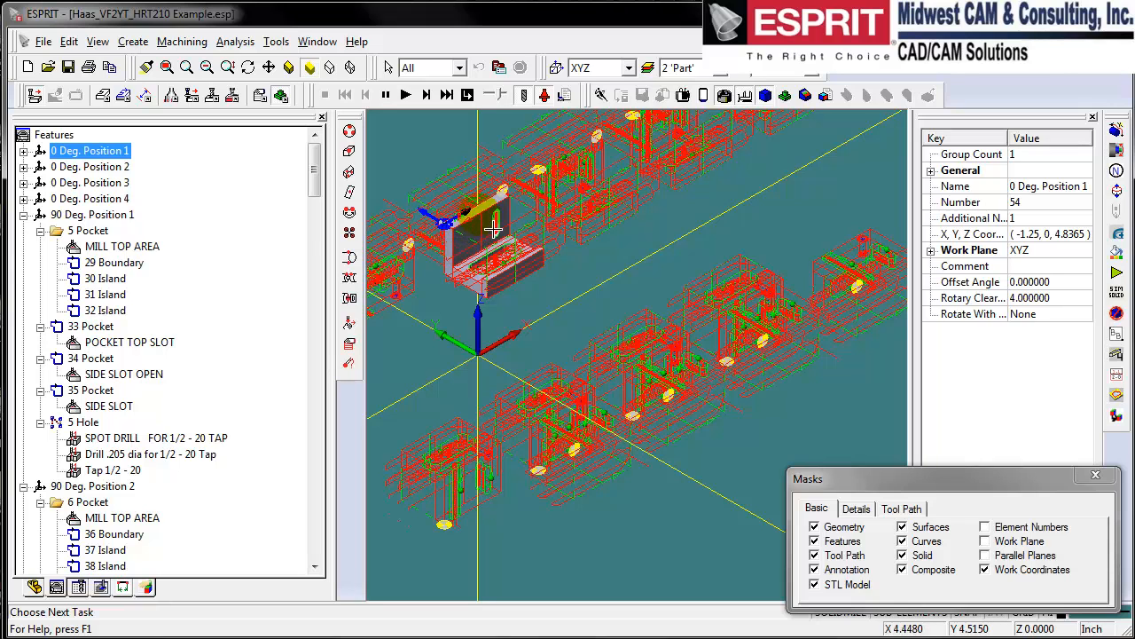
left_click(93, 215)
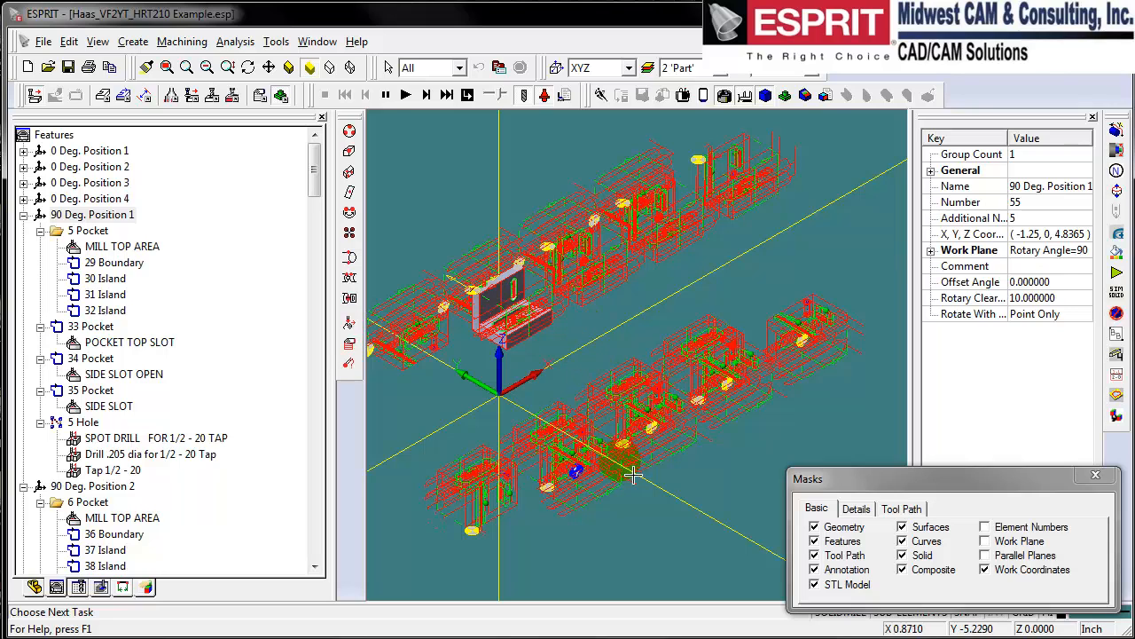
left_click(594, 484)
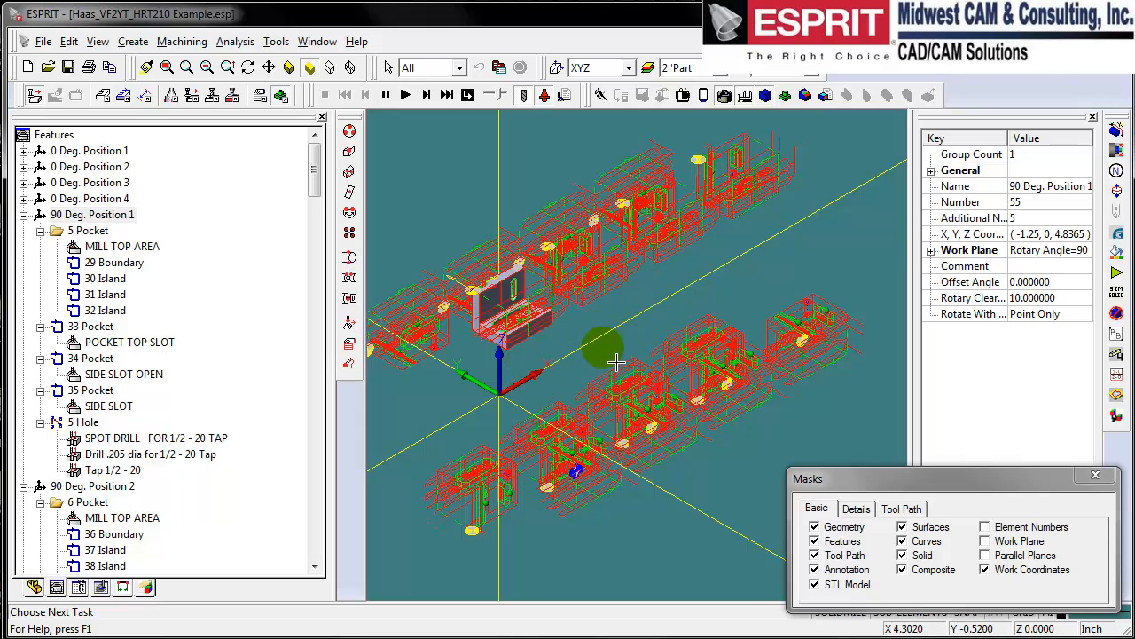
left_click(105, 215)
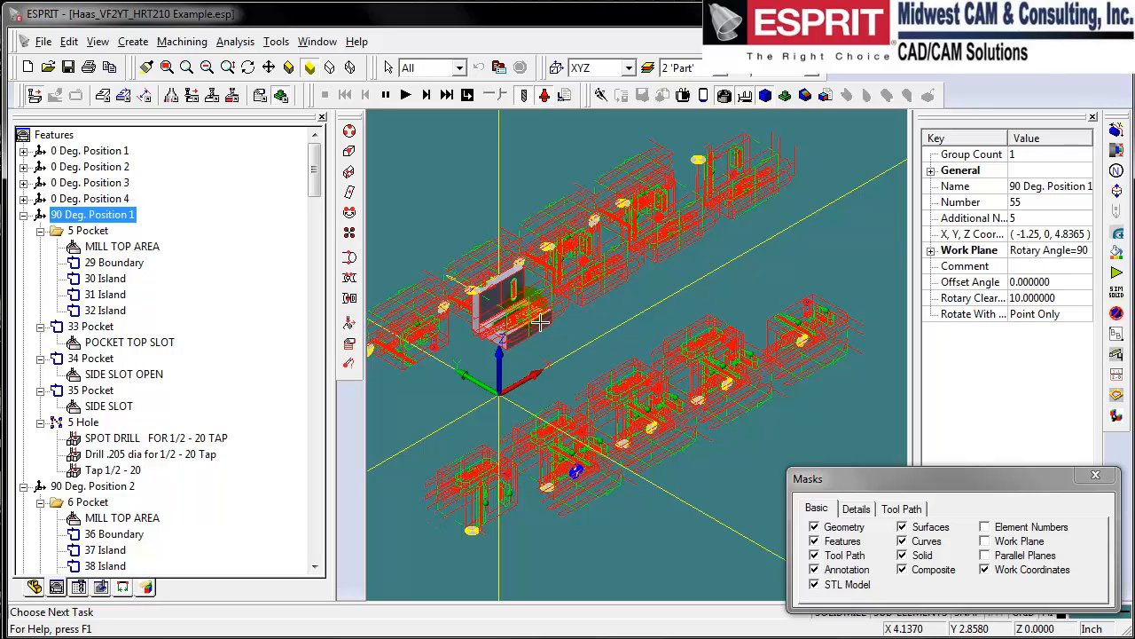
left_click(537, 357)
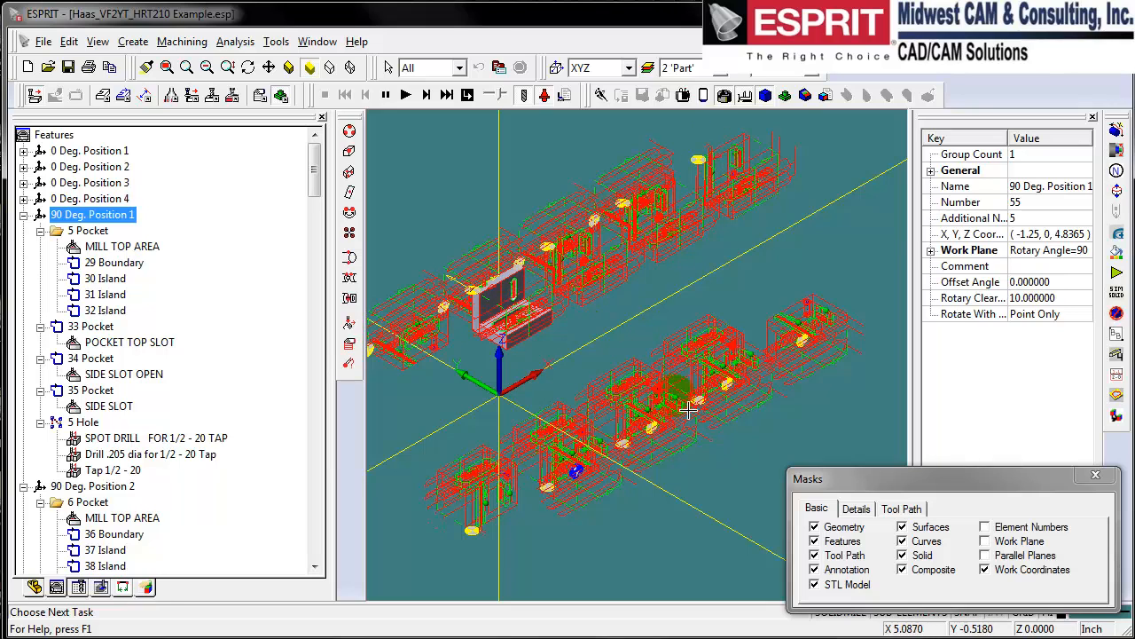
Hide the geometry, features, tool paths and solids so only the work coordinates show, and clear the selection
left_click(814, 527)
left_click(814, 555)
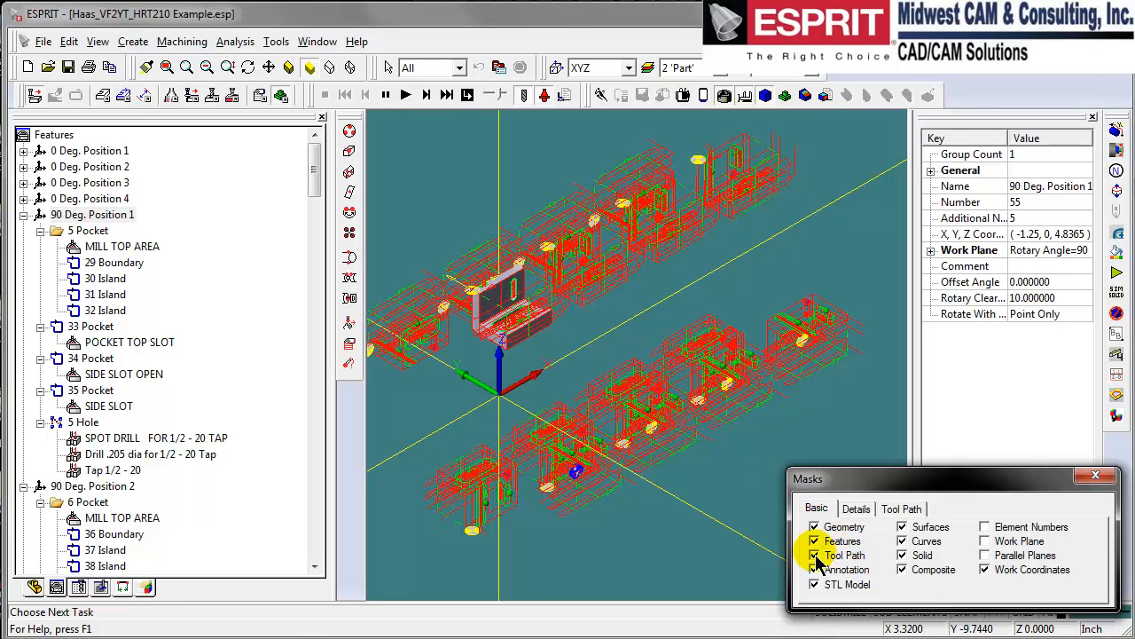
left_click(814, 543)
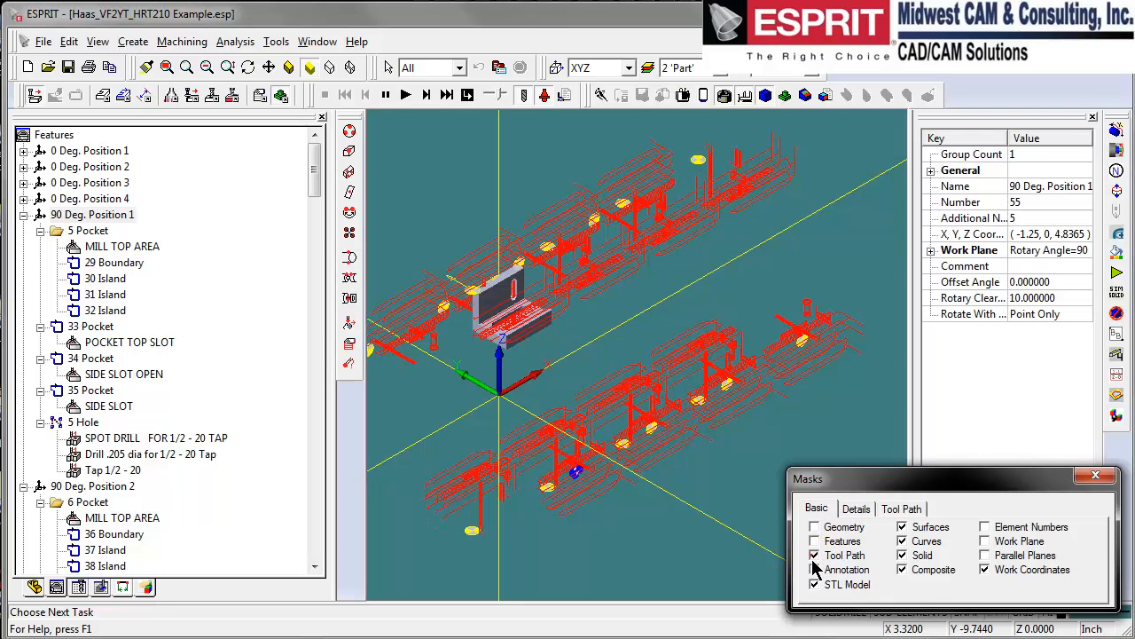
left_click(814, 556)
left_click(902, 555)
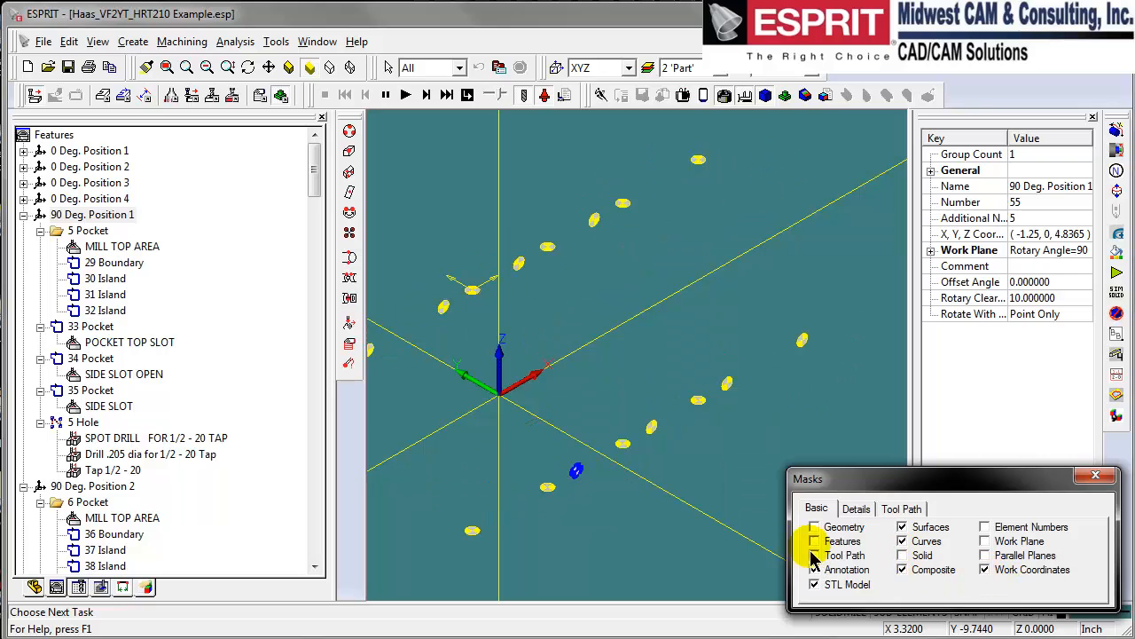
left_click(705, 485)
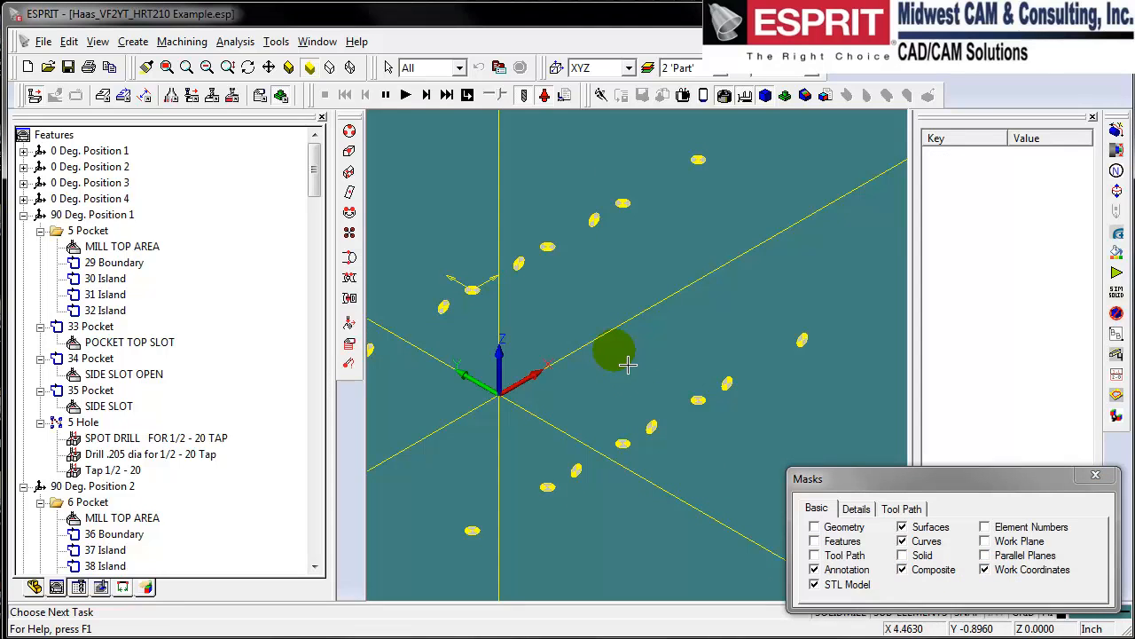
Select the four 90 Deg. work coordinates and move them by rotating -90 degrees about the X axis
mouse_move(633, 371)
middle_mouse_down()
mouse_move(646, 365)
mouse_move(633, 375)
middle_mouse_up()
left_click(580, 413)
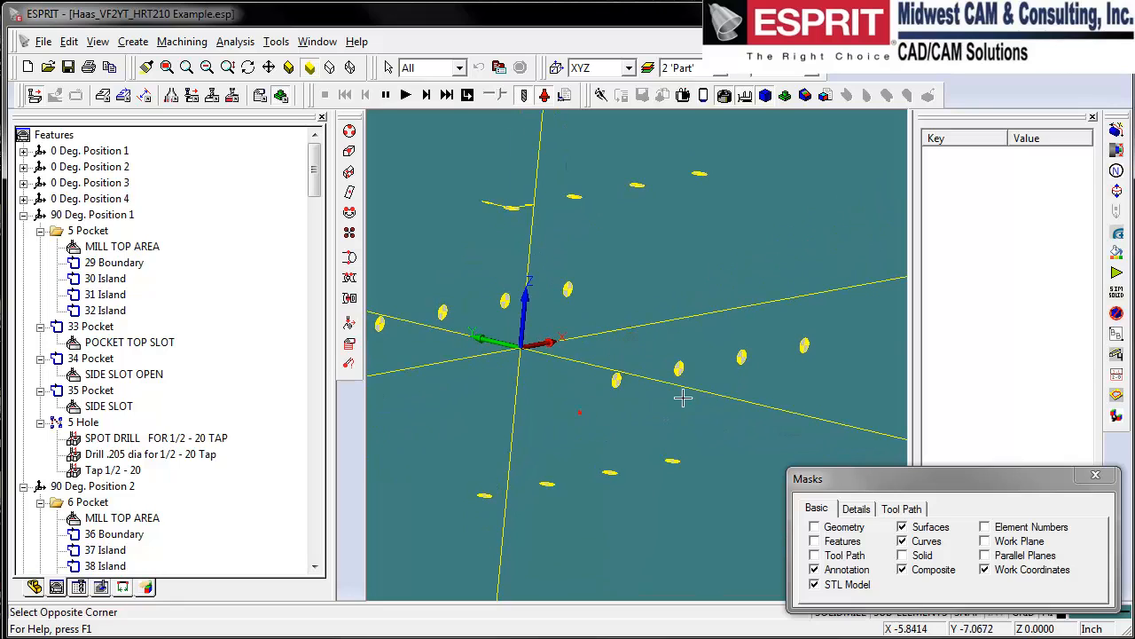
left_click(858, 353)
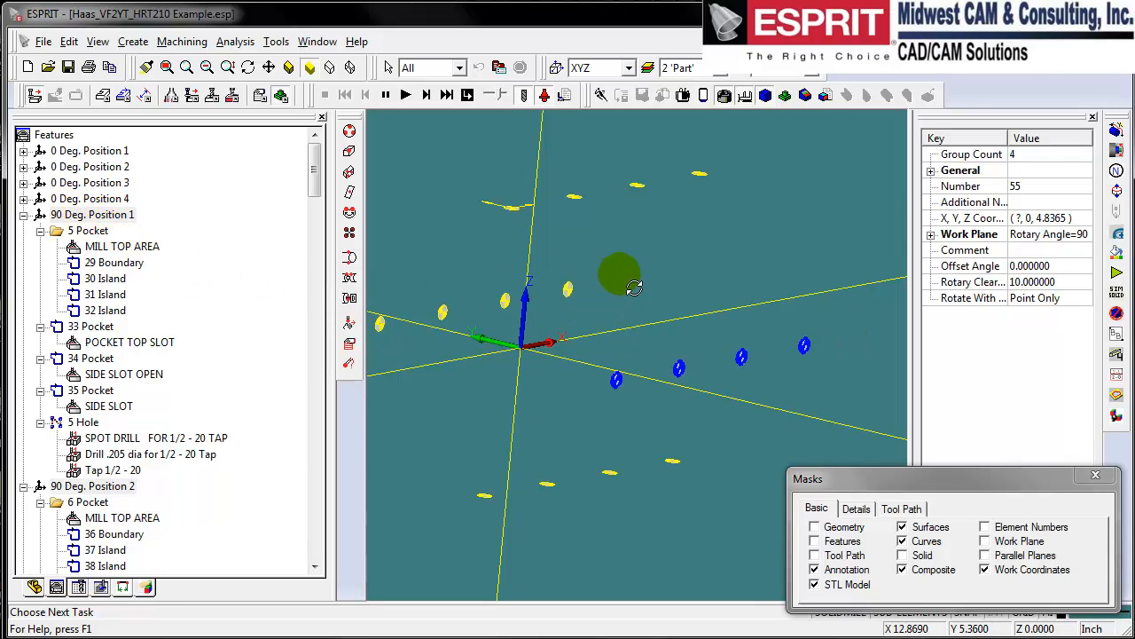
middle_click_drag(633, 287, 623, 293)
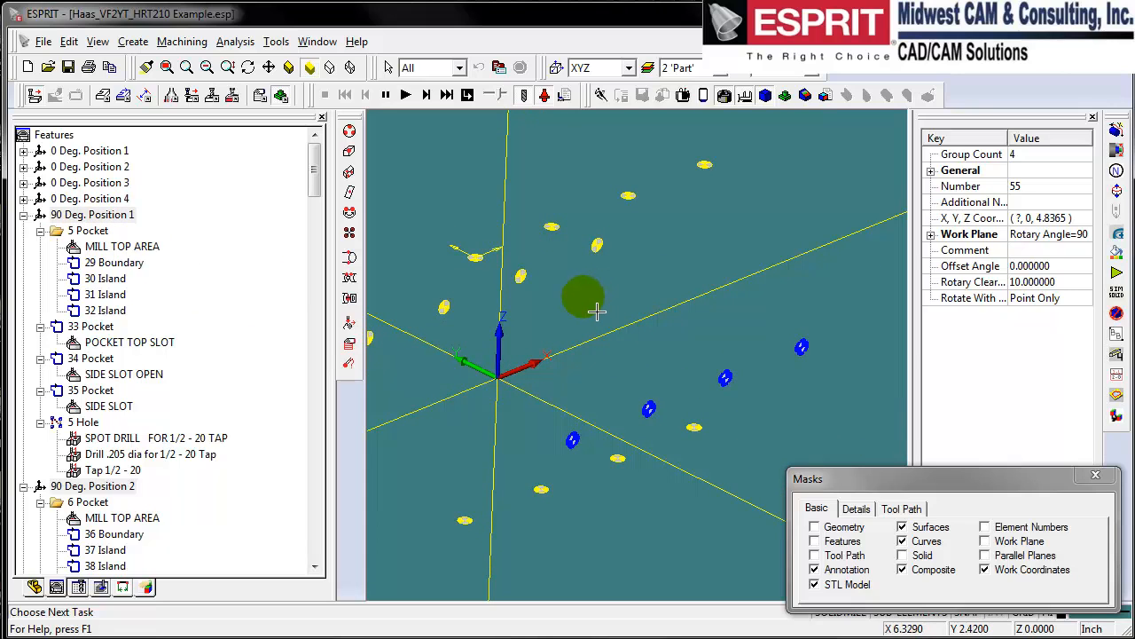
right_click(581, 298)
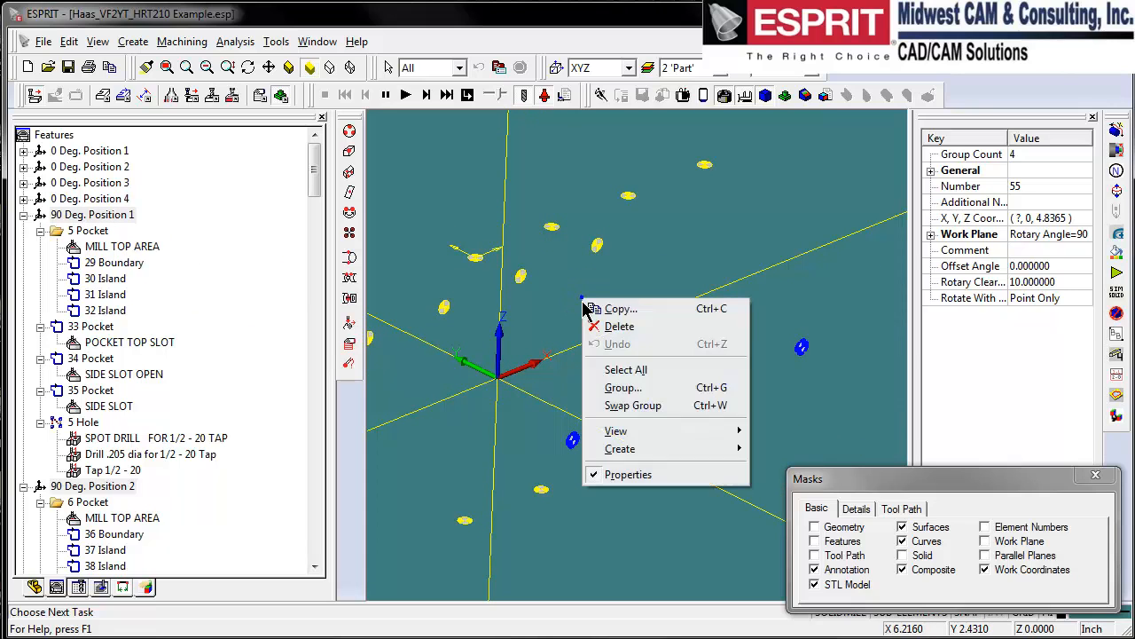
left_click(625, 308)
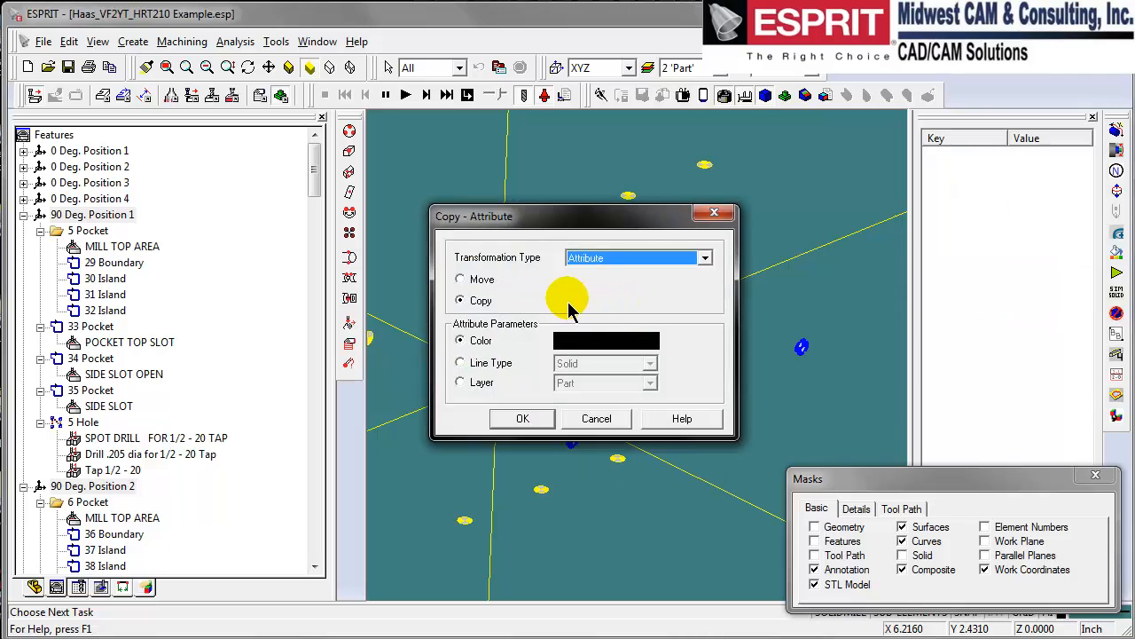
key("r")
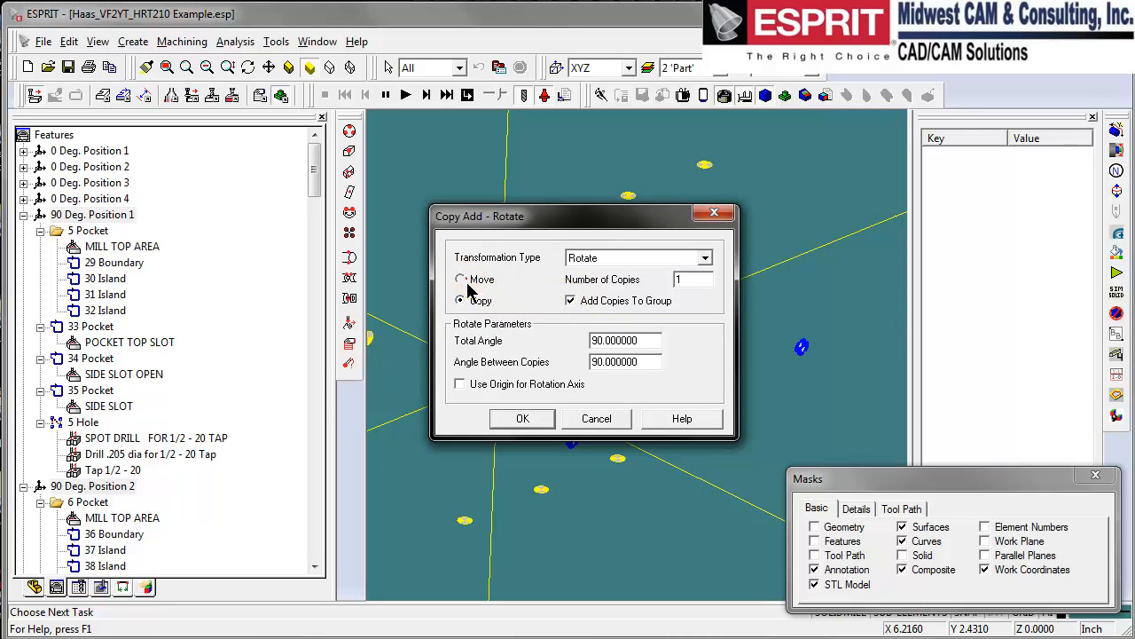
left_click(460, 279)
left_click_drag(661, 370, 589, 363)
type("-90")
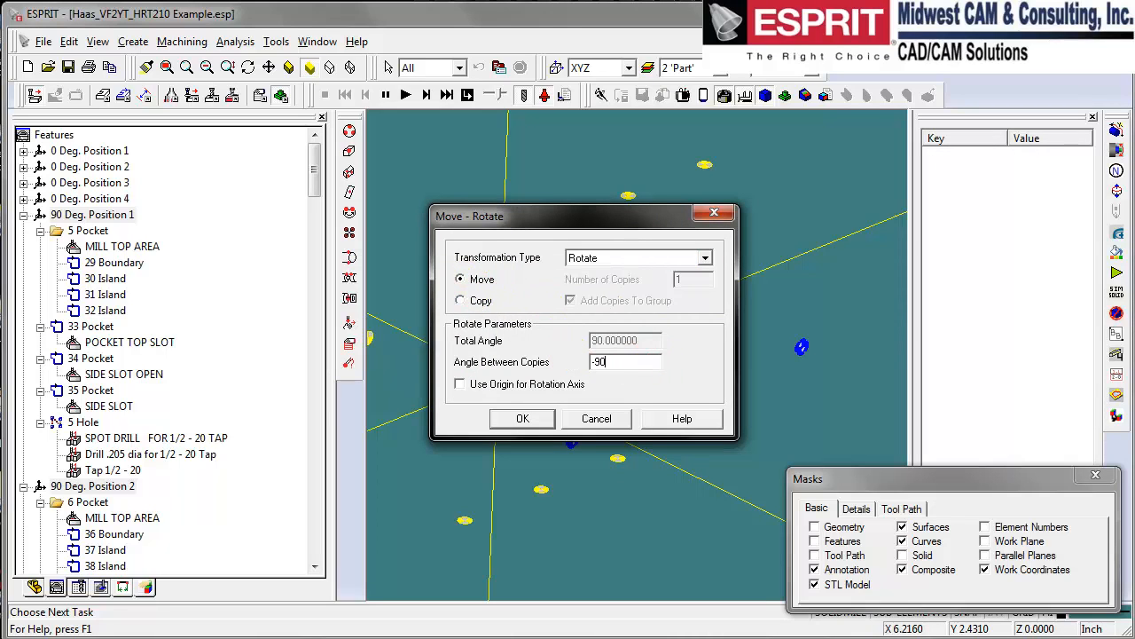
left_click(522, 418)
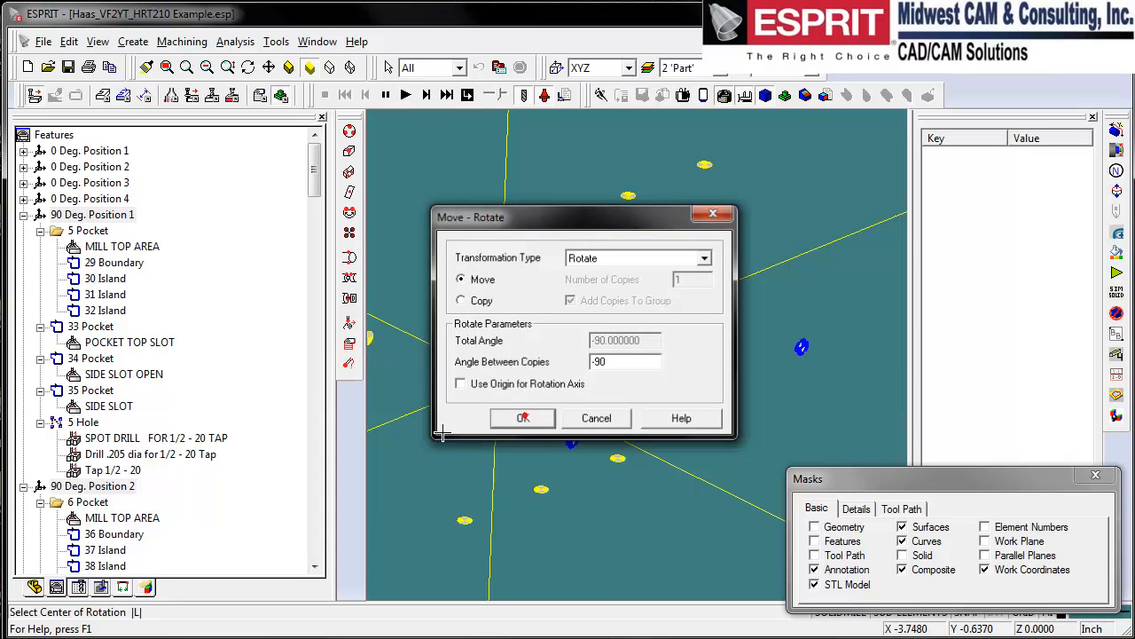
left_click(440, 422)
key("y")
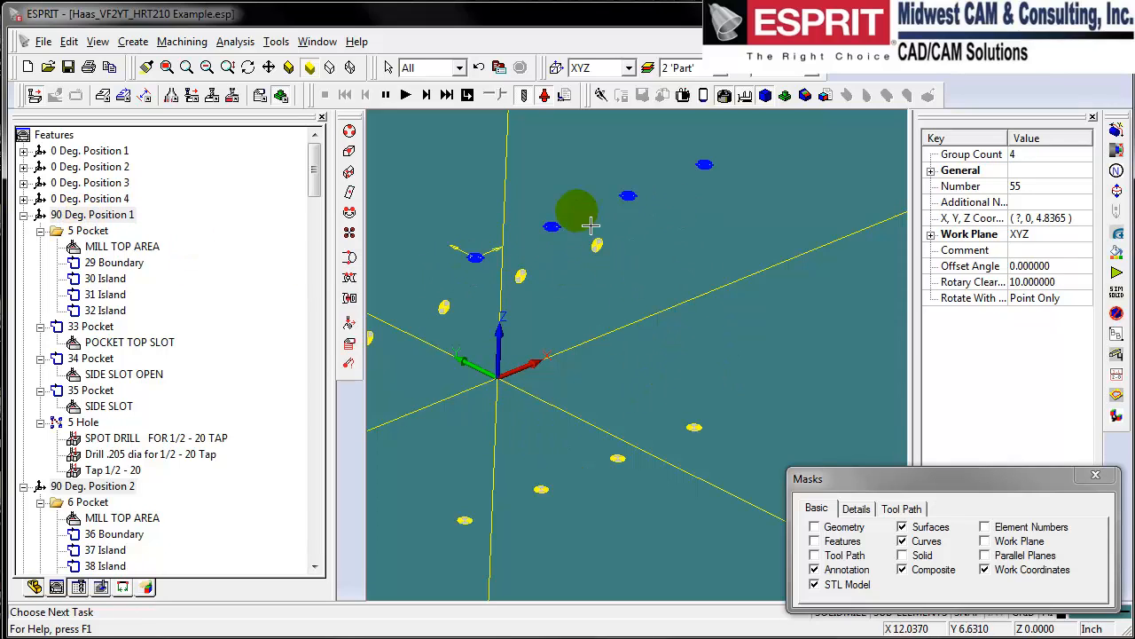
Select the four 180 Deg. work coordinates and move them by rotating 180 degrees about the X axis
scroll(536, 302, "down", 3)
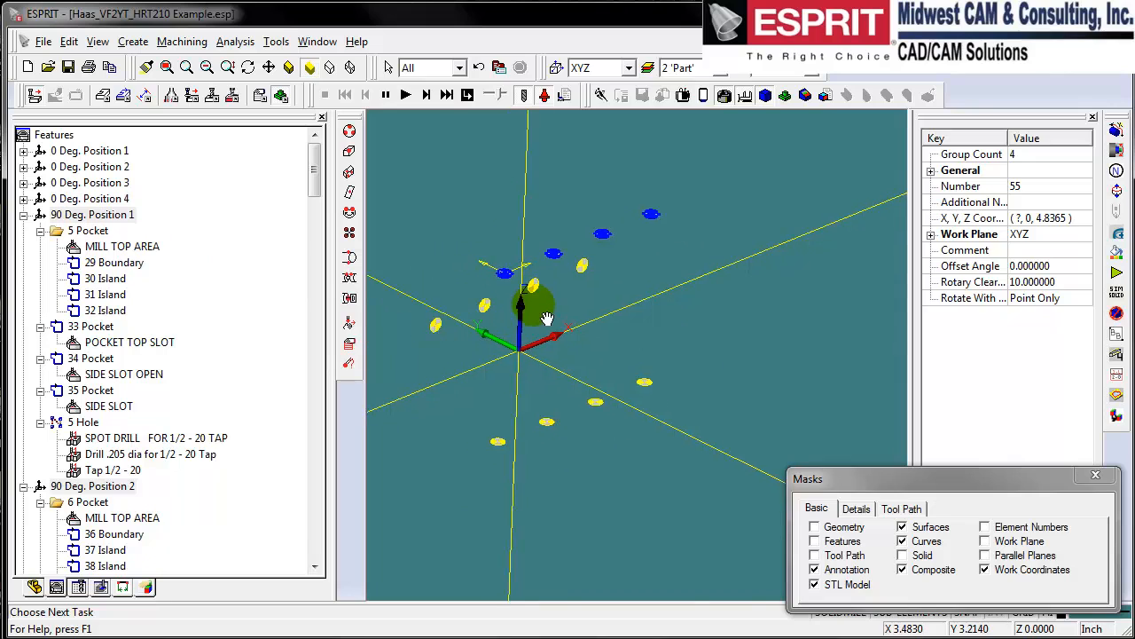
left_click_drag(492, 467, 718, 372)
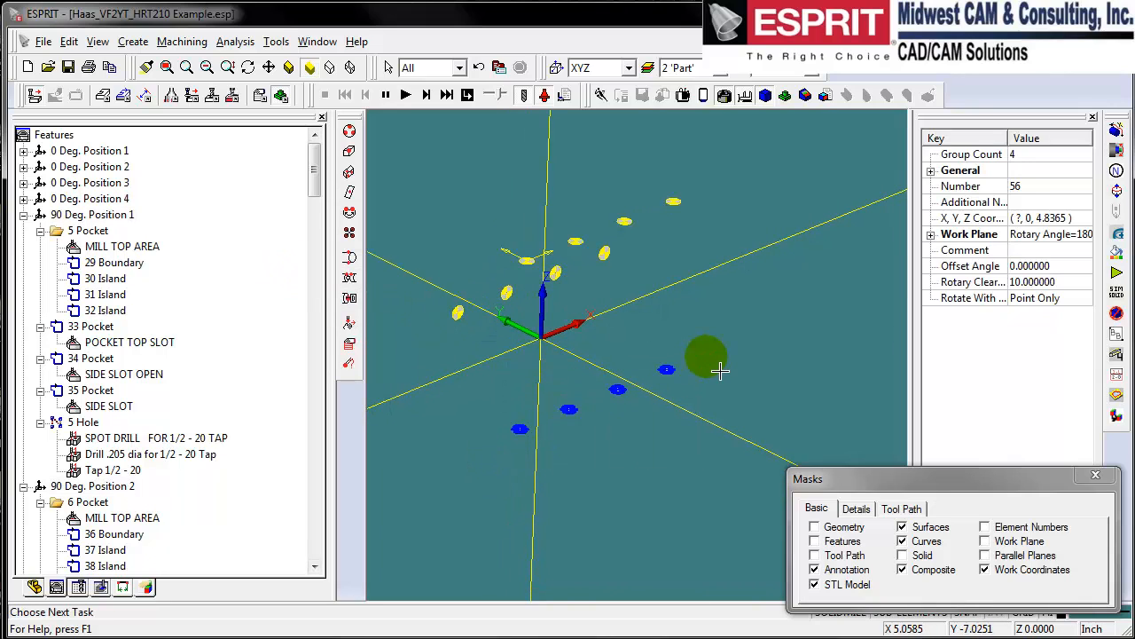
left_click_drag(319, 184, 305, 308)
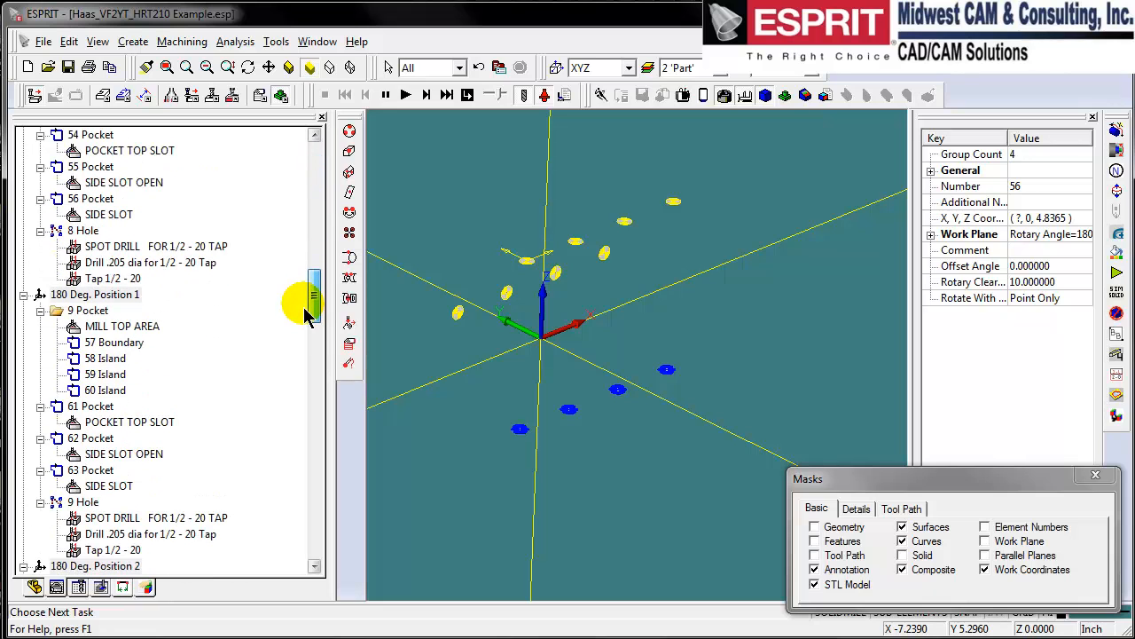
right_click(500, 393)
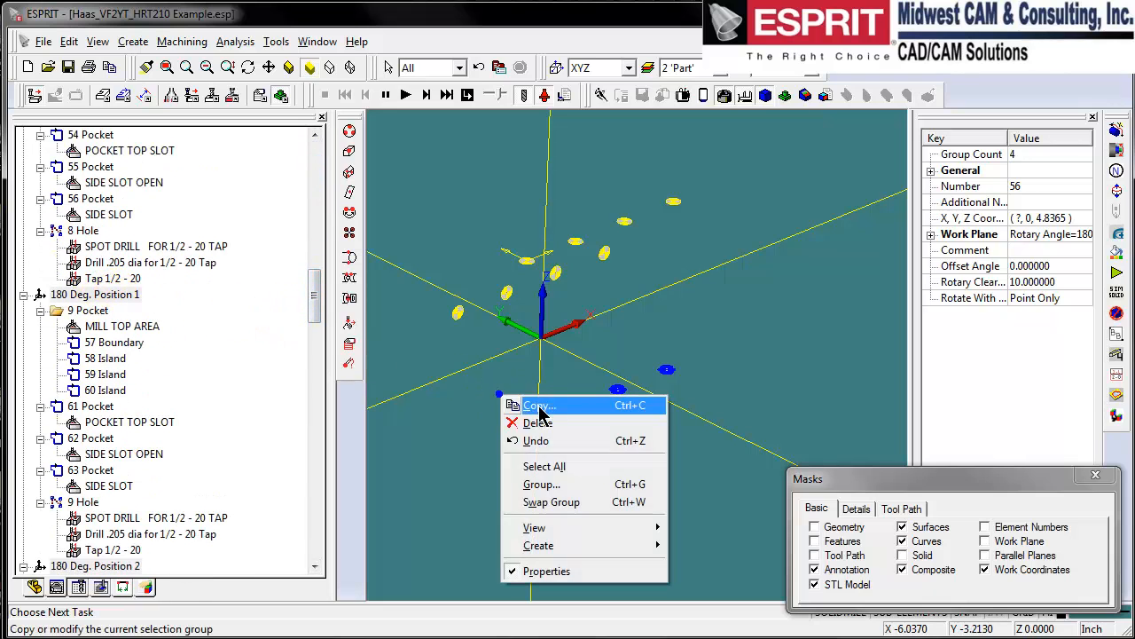
left_click(585, 405)
double_click(598, 362)
type("1")
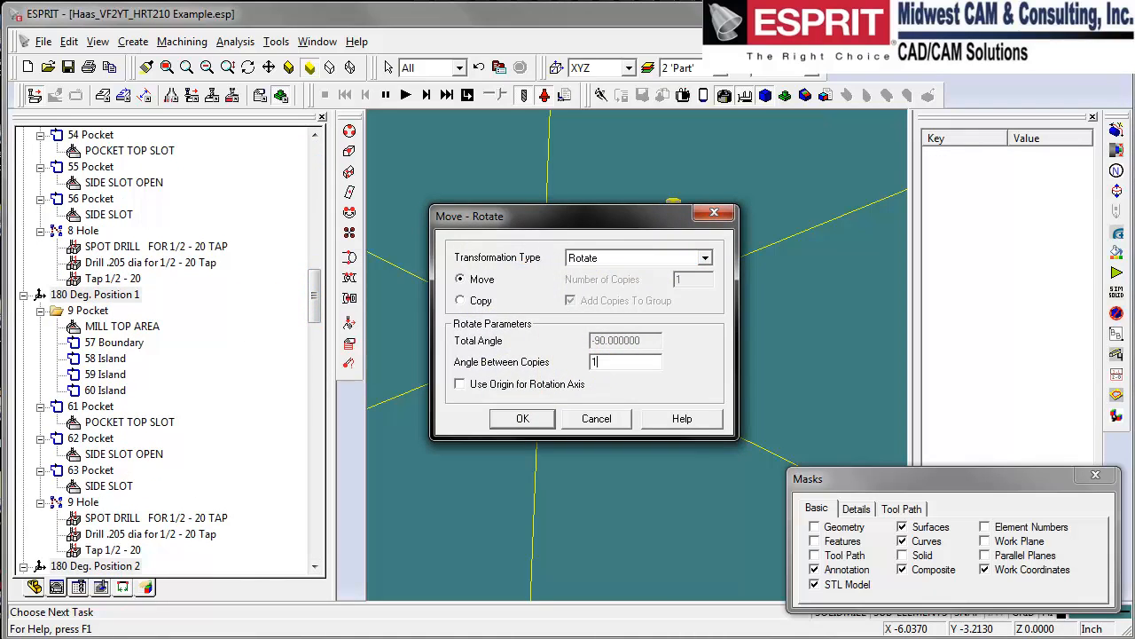
type("80")
key("Return")
left_click(507, 382)
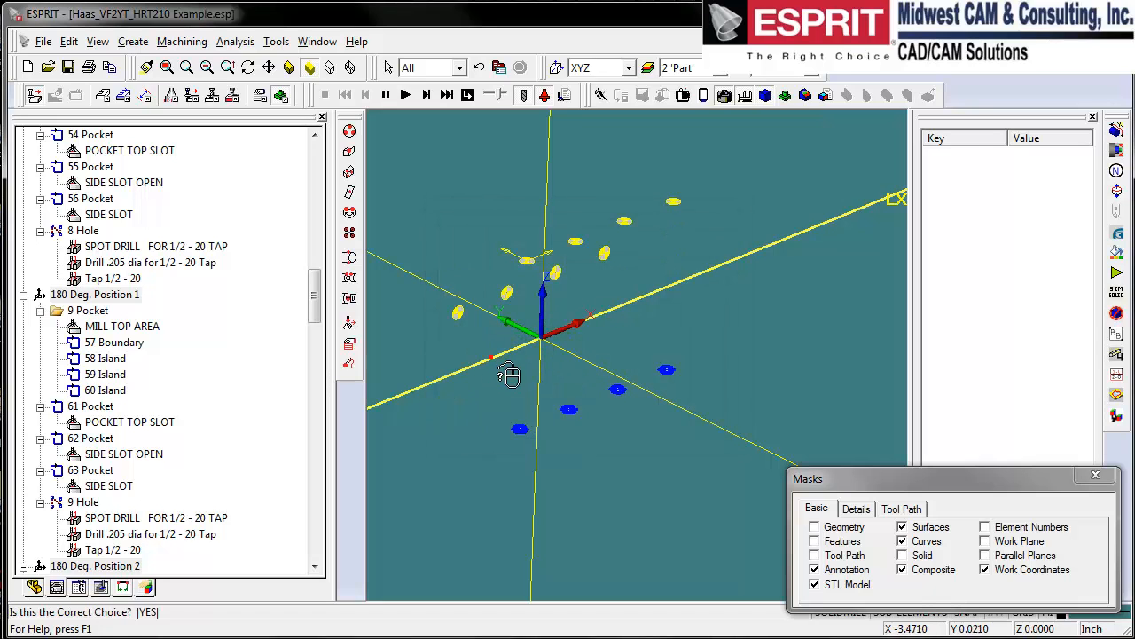
key("Return")
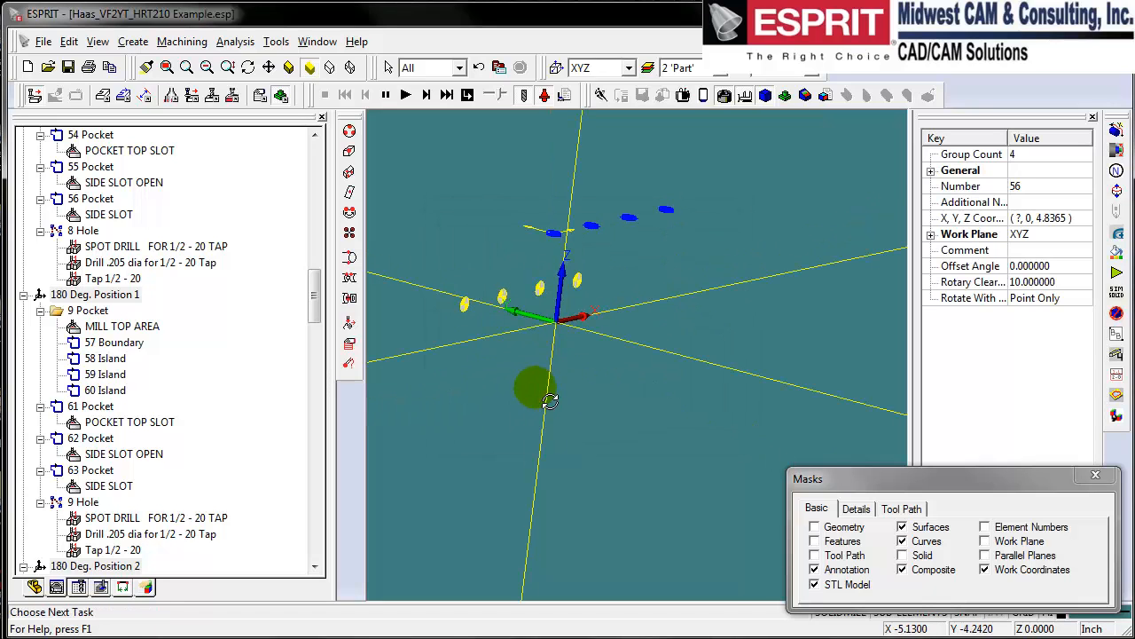
Select the four work coordinates with a 270 degree rotary angle and move them by rotating 90 degrees about the X axis
left_click_drag(450, 325, 598, 269)
right_click(478, 275)
left_click(479, 280)
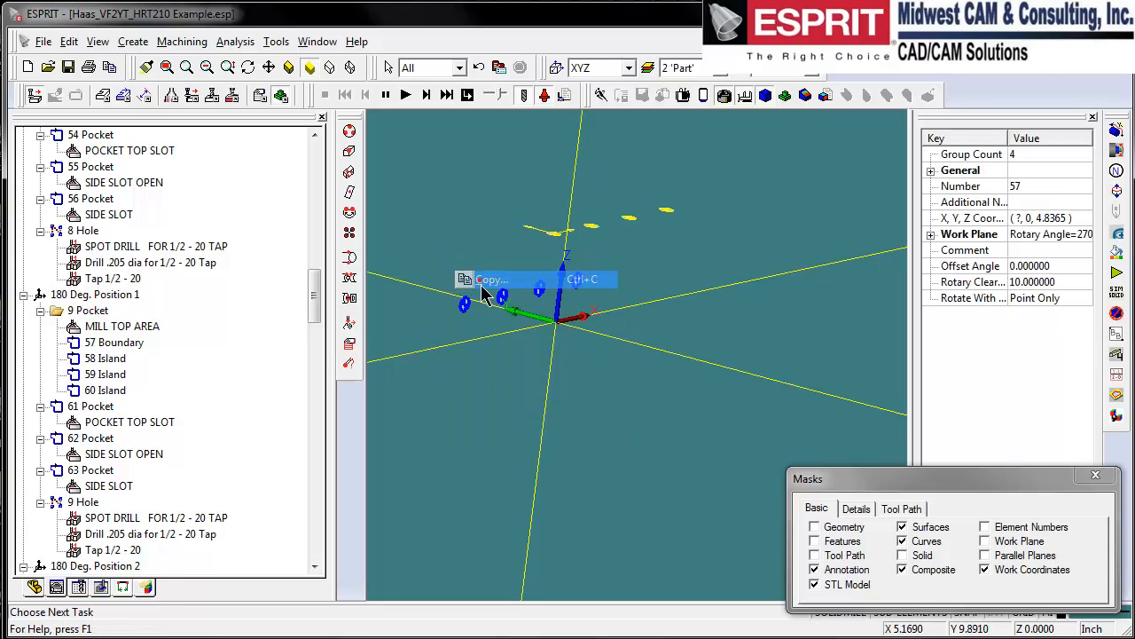
double_click(603, 364)
type("9")
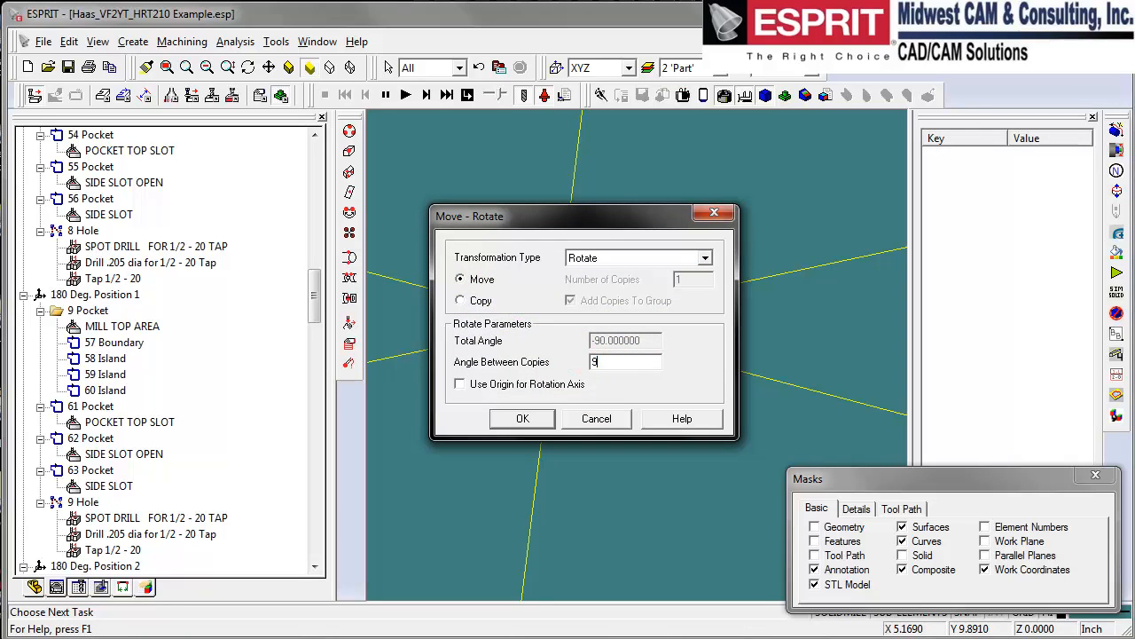
type("0")
left_click(523, 417)
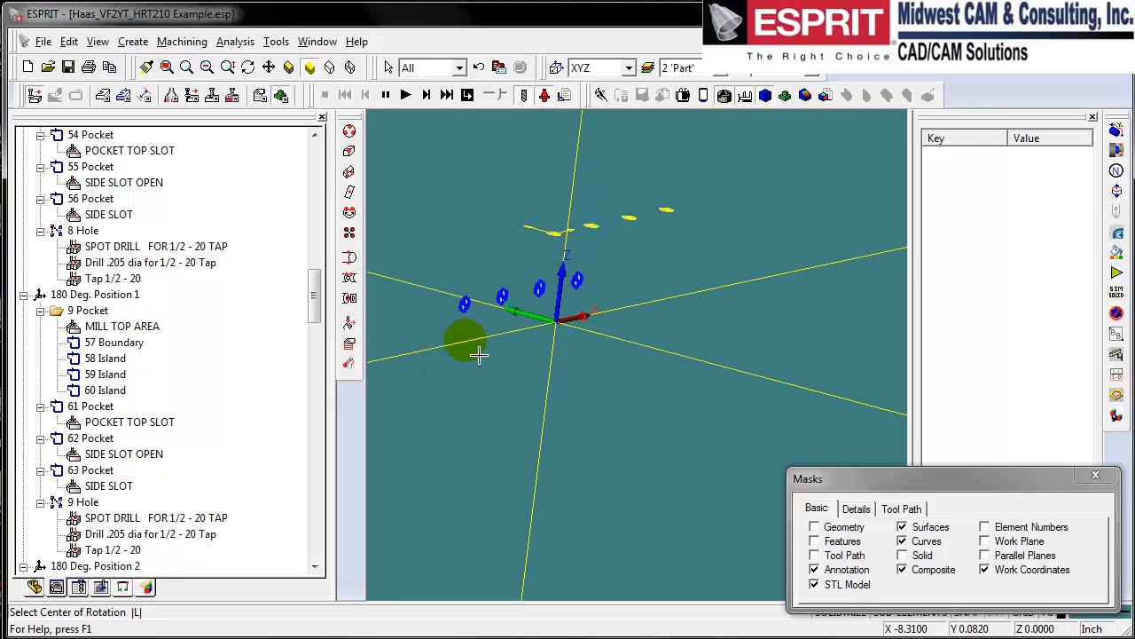
left_click(517, 386)
left_click(516, 387)
middle_click_drag(649, 385, 641, 389)
Turn the display of geometry, features, tool paths and solids back on
left_click(814, 527)
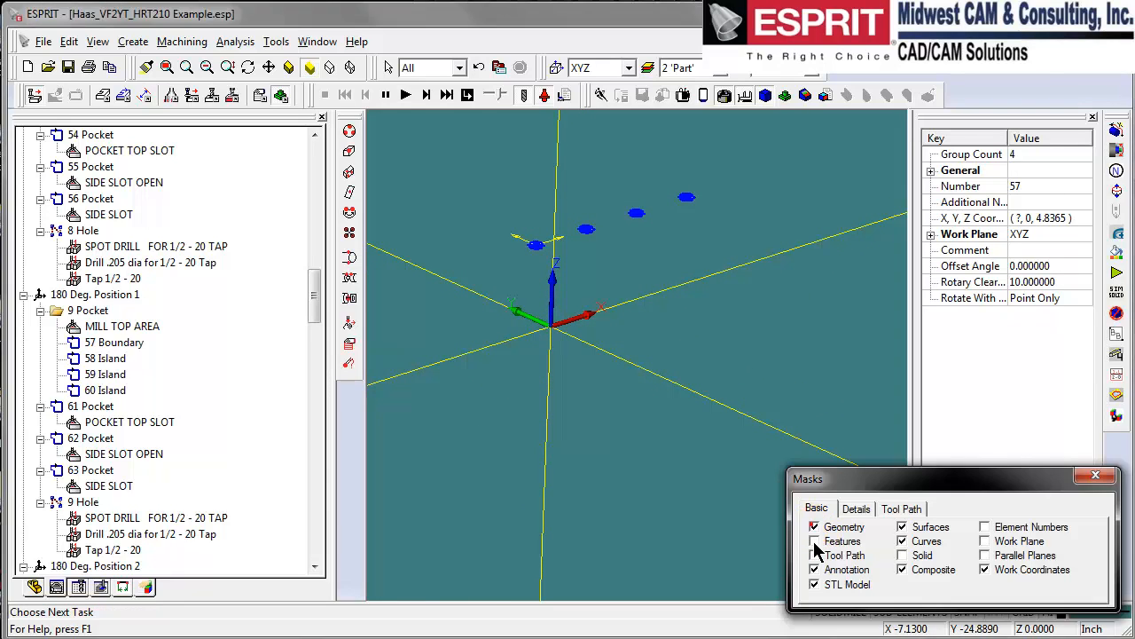
left_click(814, 541)
left_click(815, 555)
left_click(902, 555)
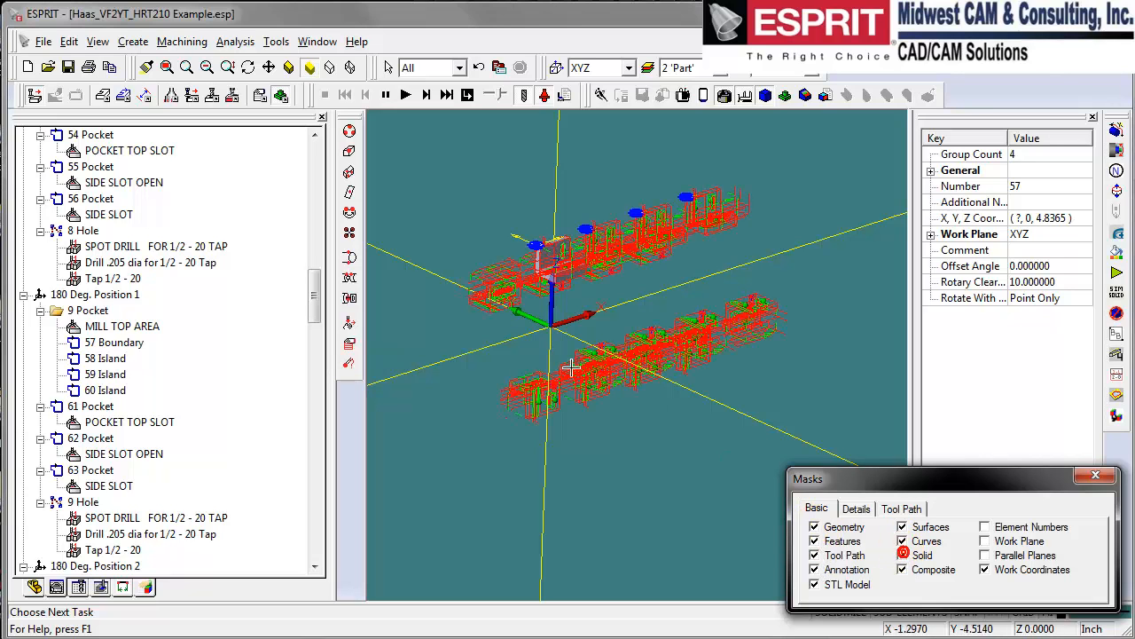
middle_click_drag(488, 380, 489, 377)
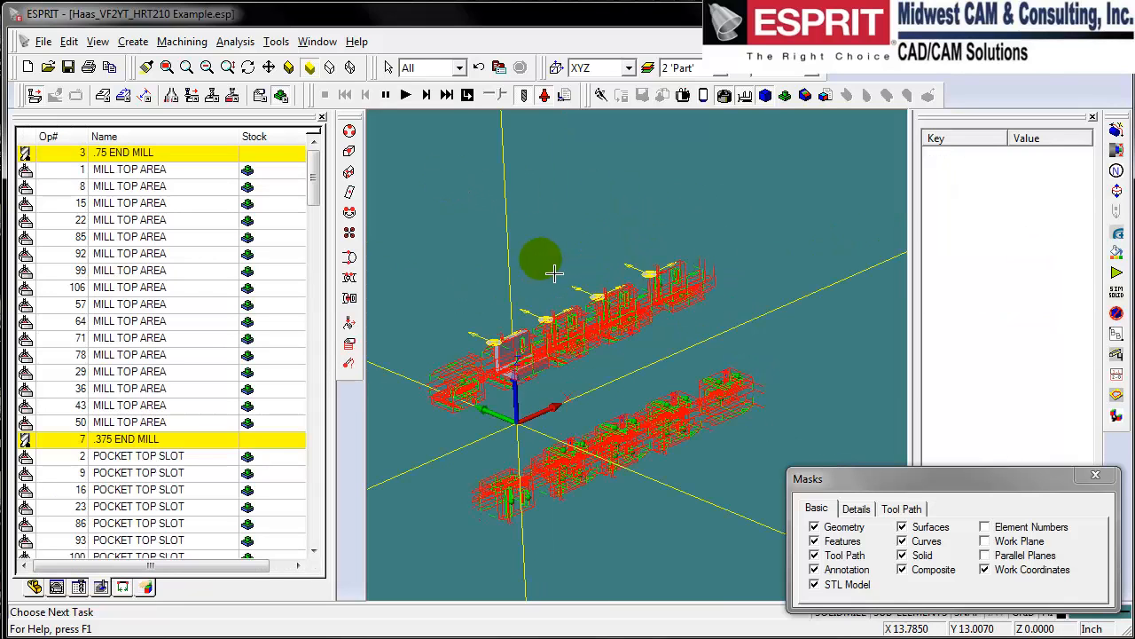
Step the simulation of operation 1 MILL TOP AREA to check its work coordinate and axis positions, and stop it
left_click(252, 170)
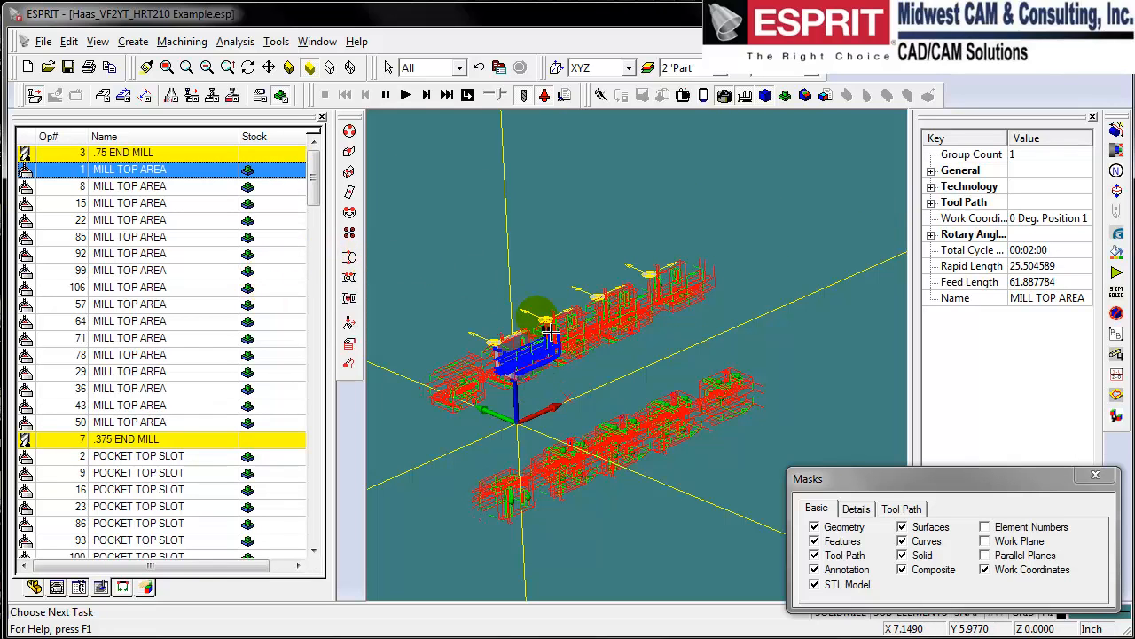
left_click(426, 96)
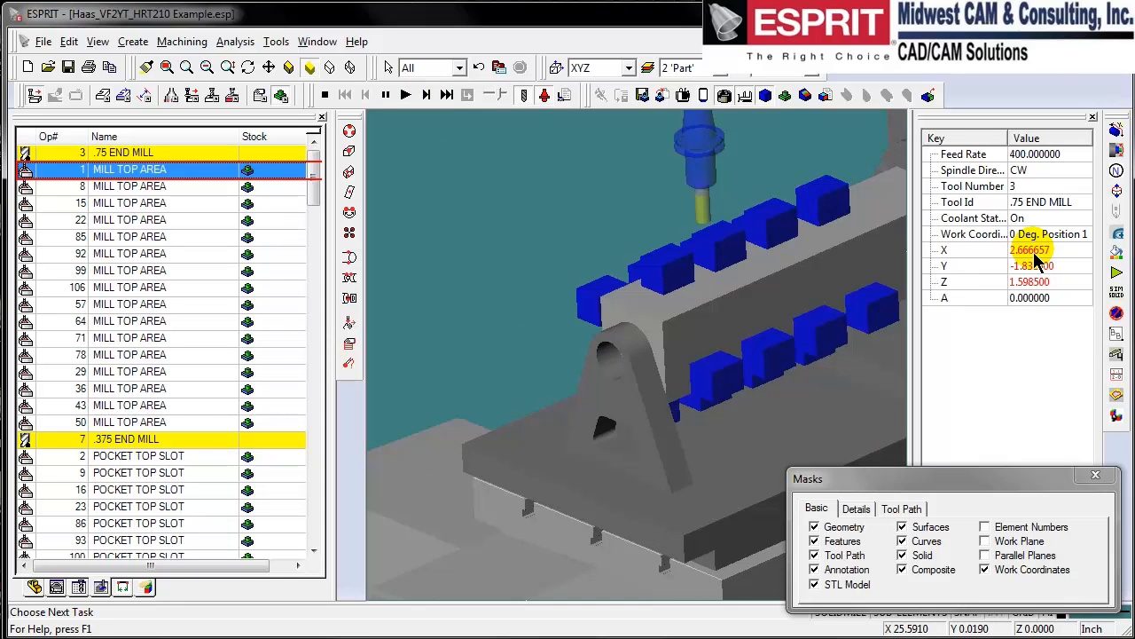
left_click(324, 95)
Step through the simulation of operation 71 MILL TOP AREA to check its 180 Deg. work coordinate, XYZ position and A-axis rotation
left_click(178, 339)
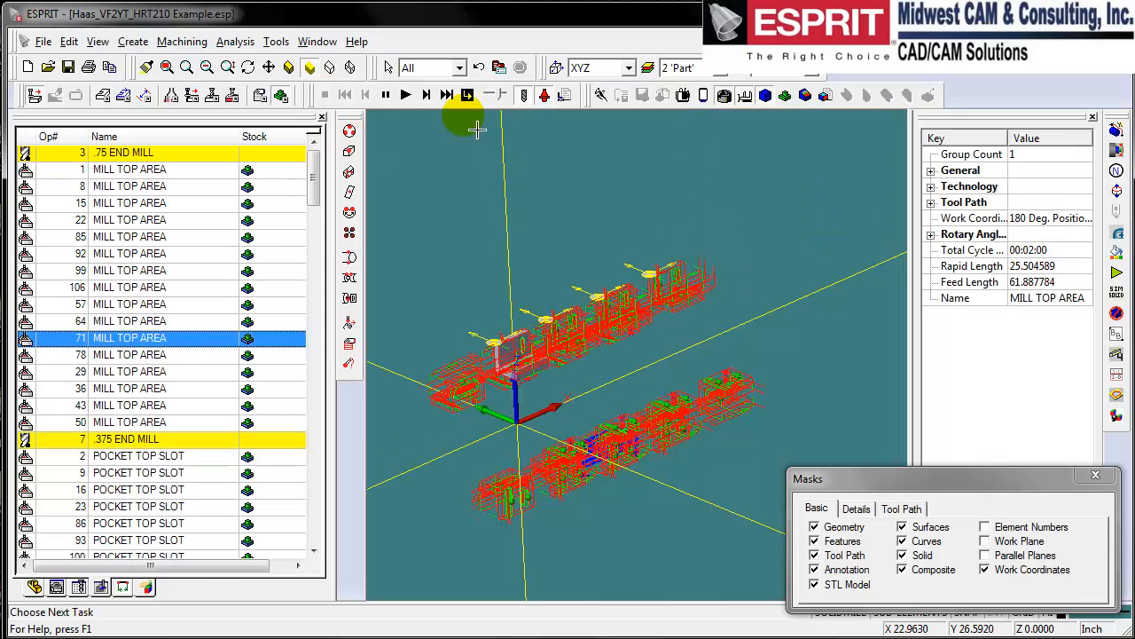
left_click(426, 97)
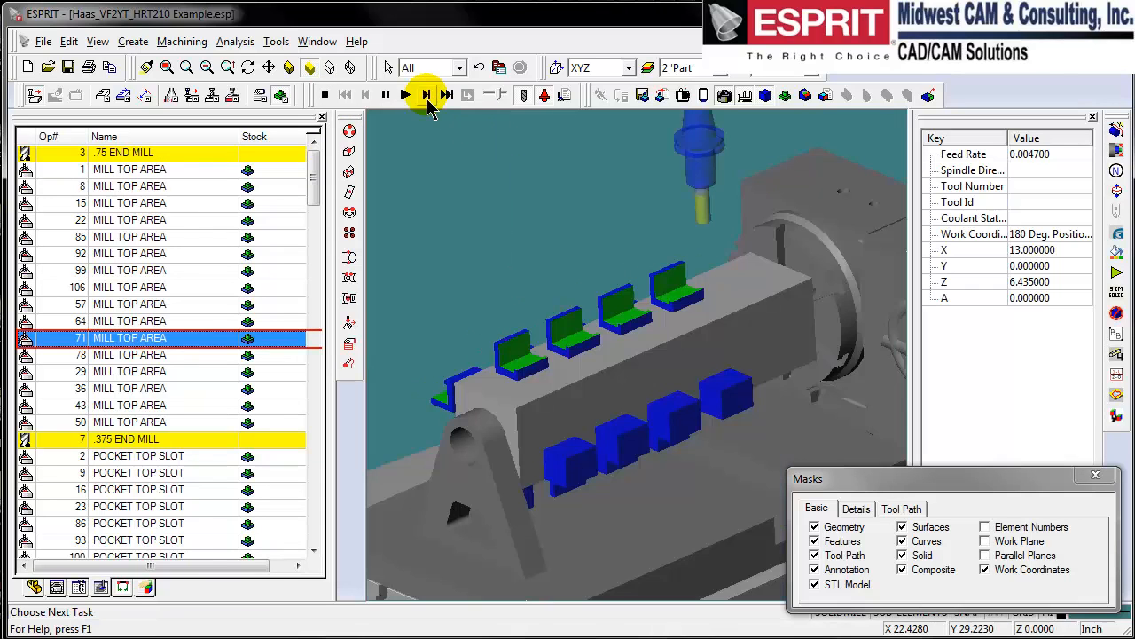
left_click(426, 95)
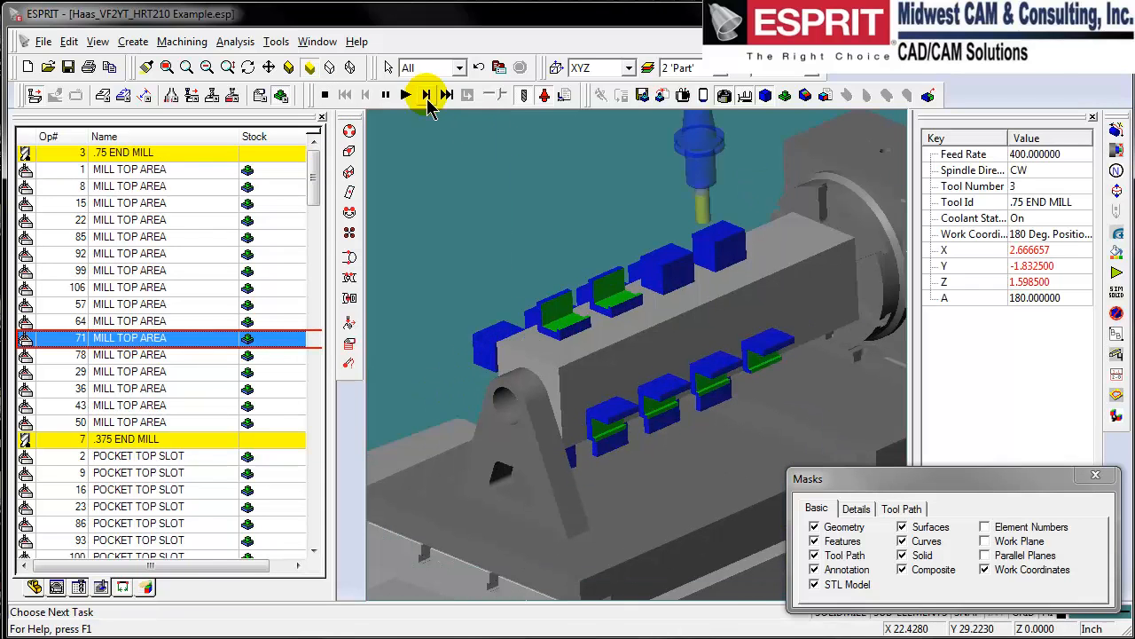